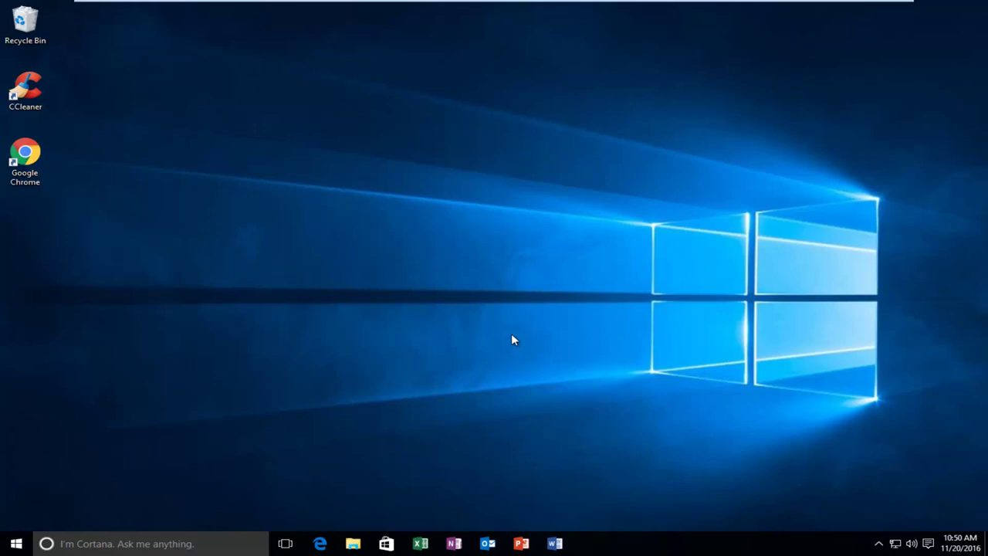
- Search 'services' from the Start menu and launch the Services desktop app
{"action": "left_click", "coordinate": [14, 545]}
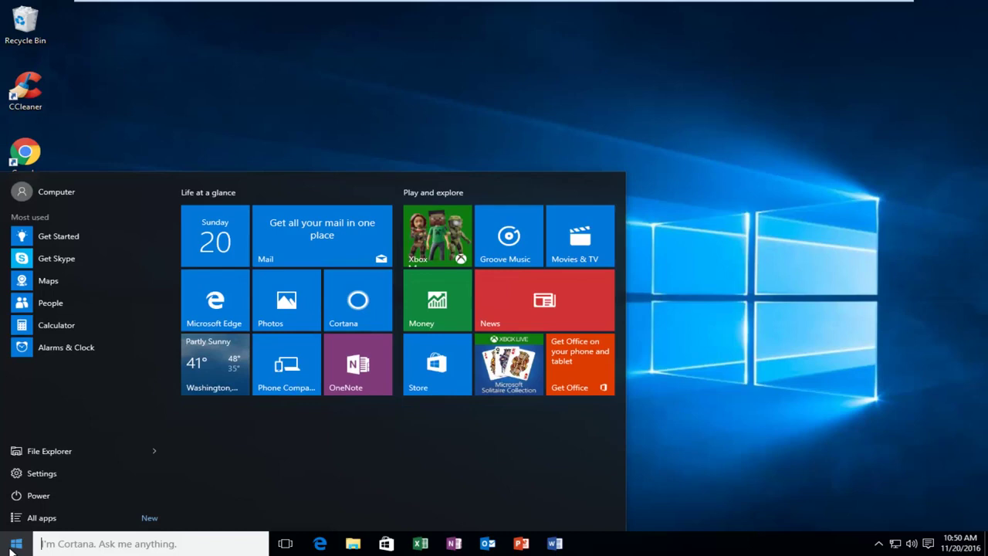
{"action": "type", "text": "services"}
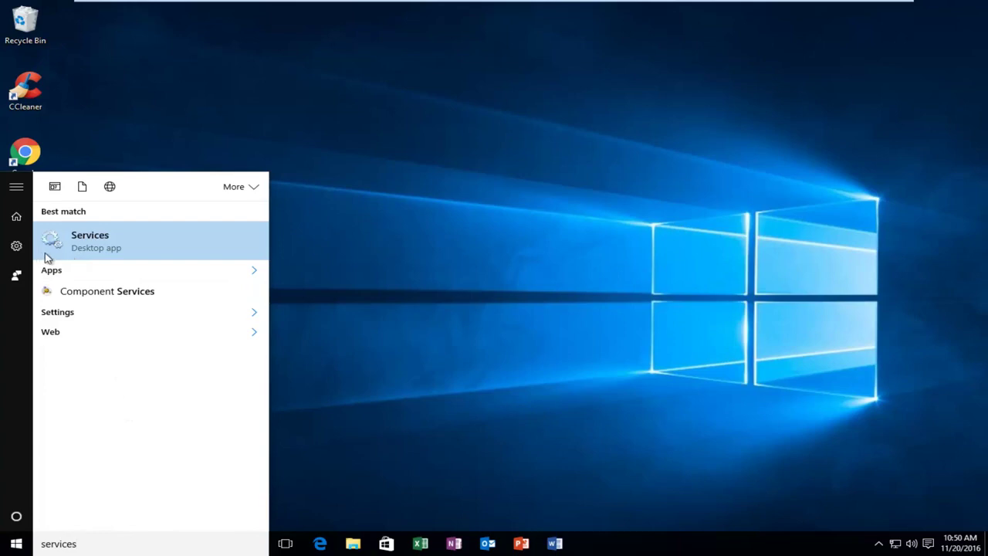
{"action": "left_click", "coordinate": [96, 246]}
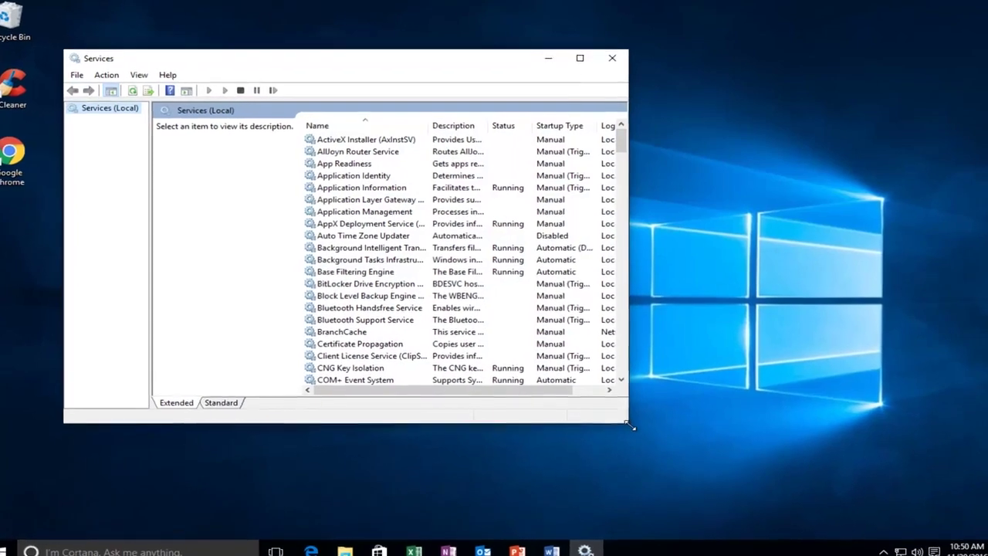
- Enlarge the window, then set Block Level Backup Engine Service to Automatic startup and start it
{"action": "left_click_drag", "start_coordinate": [627, 417], "coordinate": [860, 490]}
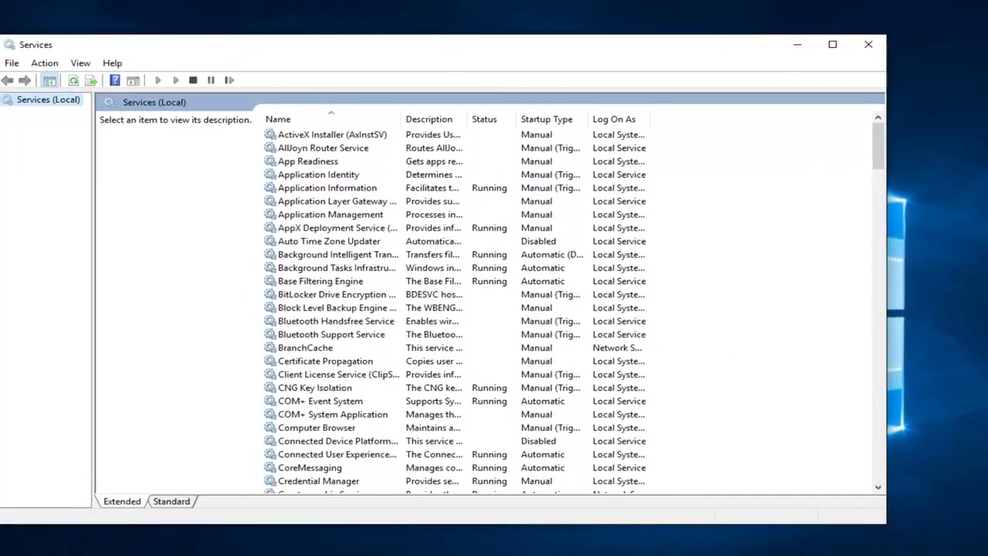
{"action": "left_click_drag", "start_coordinate": [424, 43], "coordinate": [471, 39]}
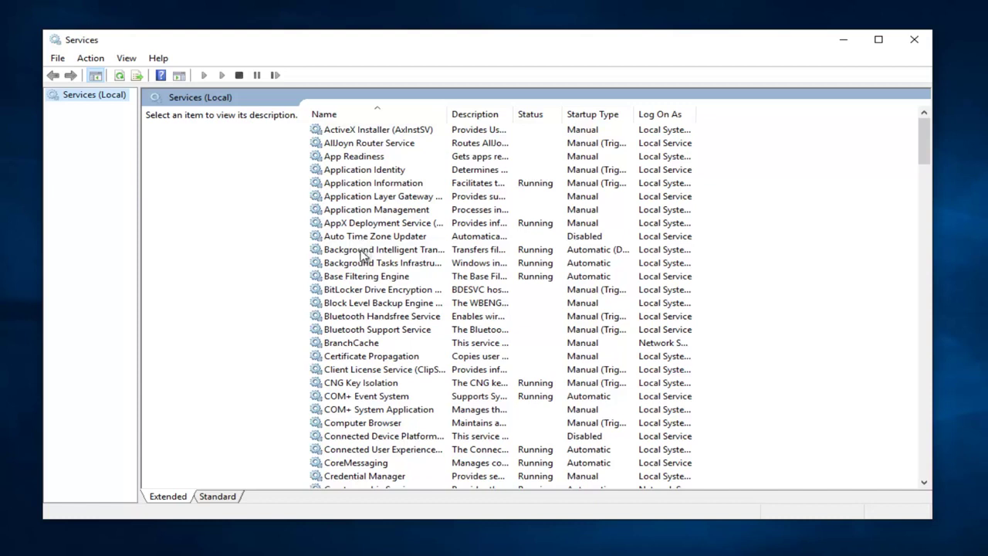
{"action": "left_click", "coordinate": [372, 305]}
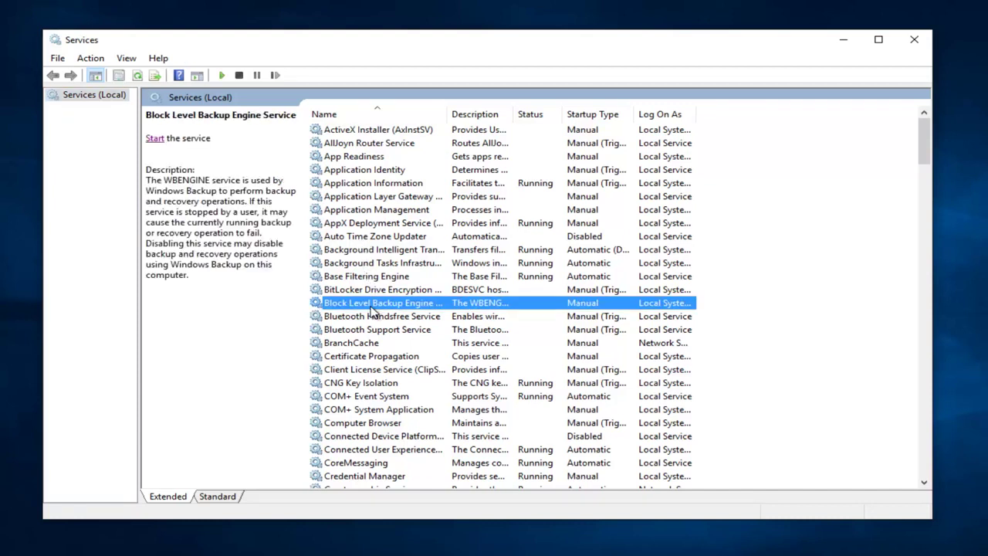
{"action": "right_click", "coordinate": [343, 308]}
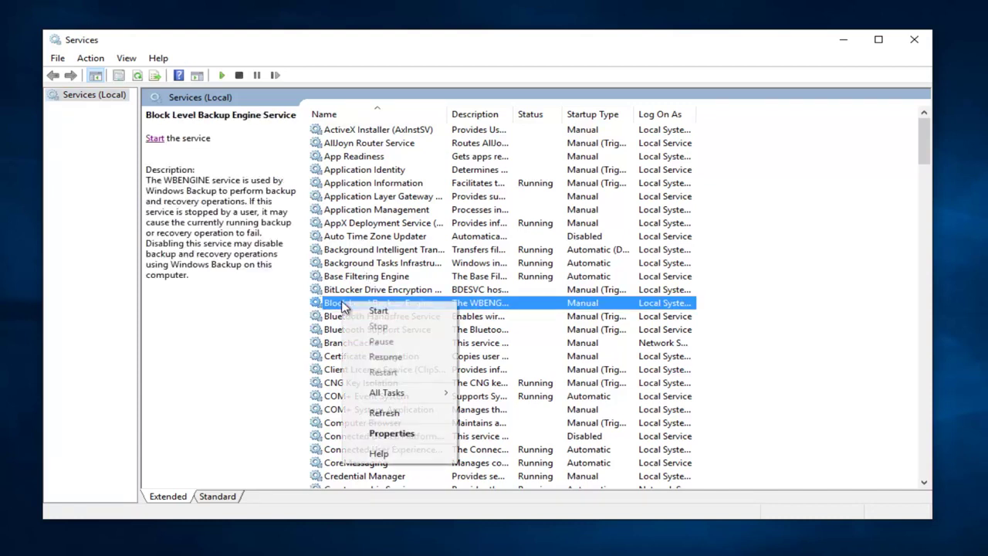
{"action": "left_click", "coordinate": [391, 434]}
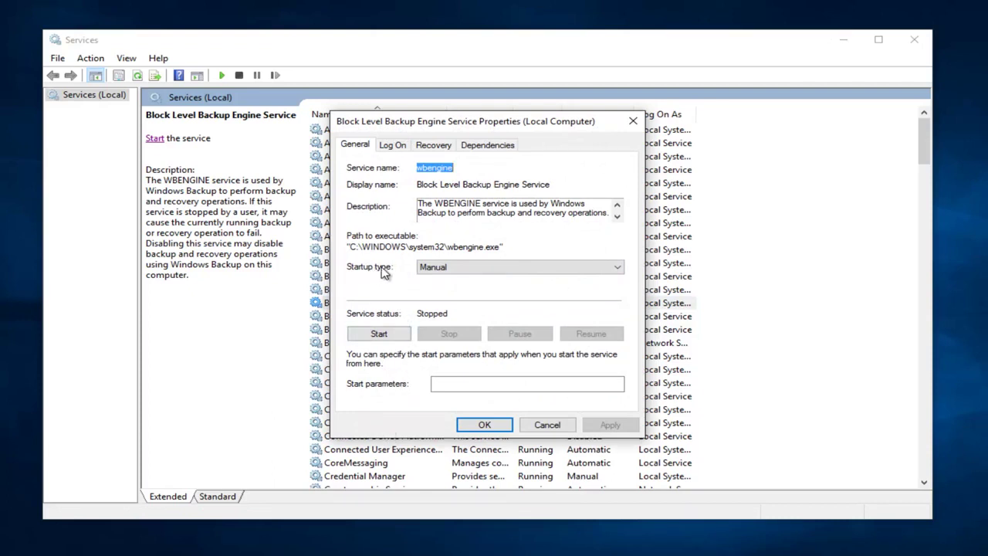
{"action": "left_click", "coordinate": [617, 270]}
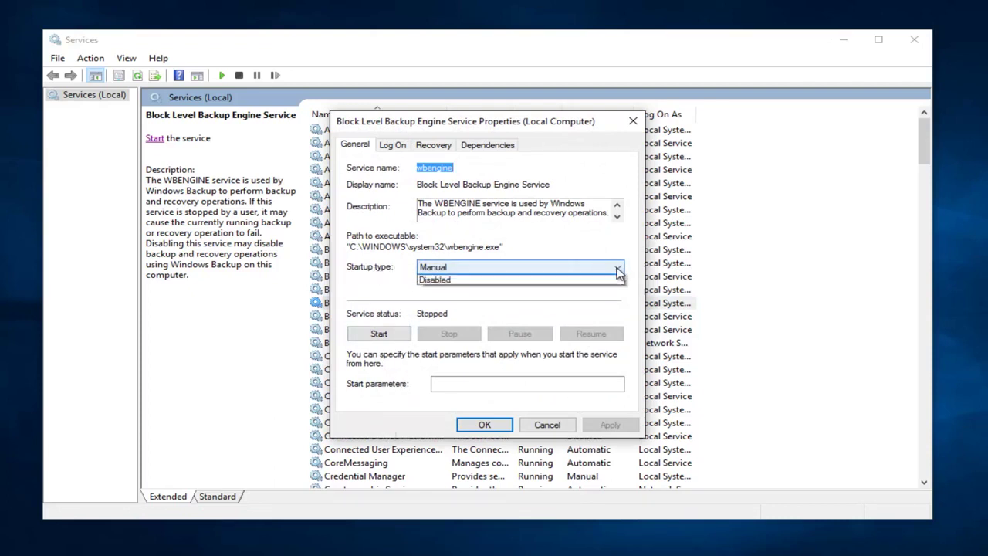
{"action": "left_click", "coordinate": [439, 291]}
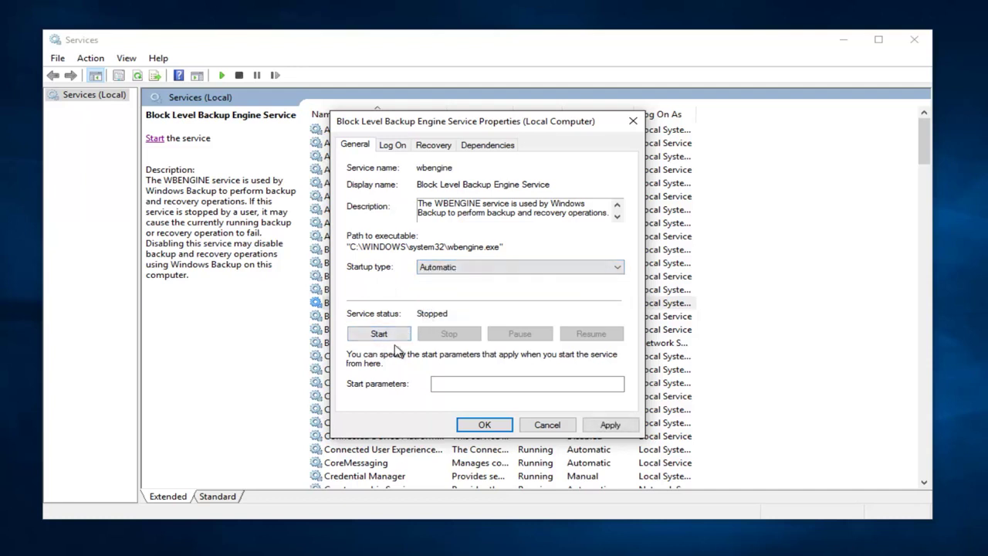
{"action": "left_click", "coordinate": [599, 425]}
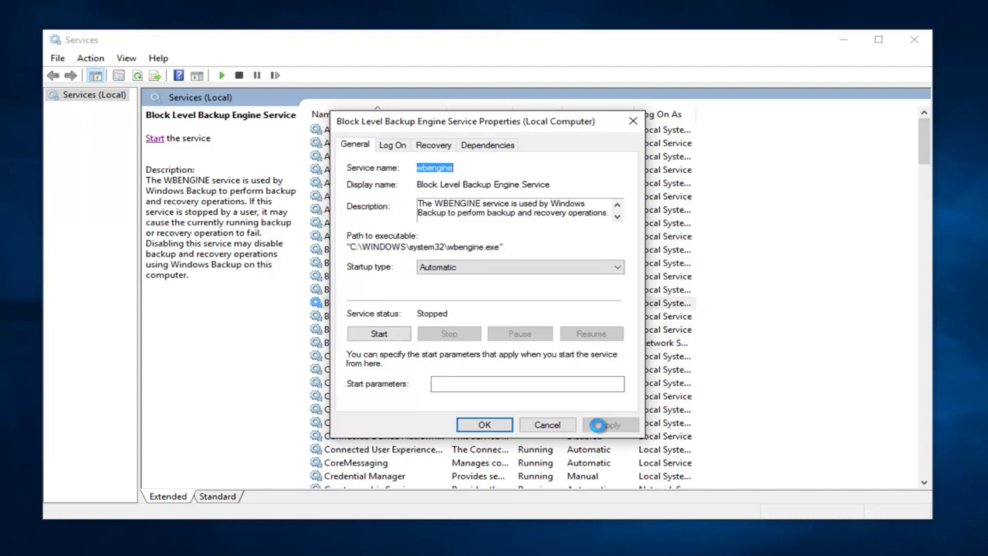
{"action": "left_click", "coordinate": [375, 337]}
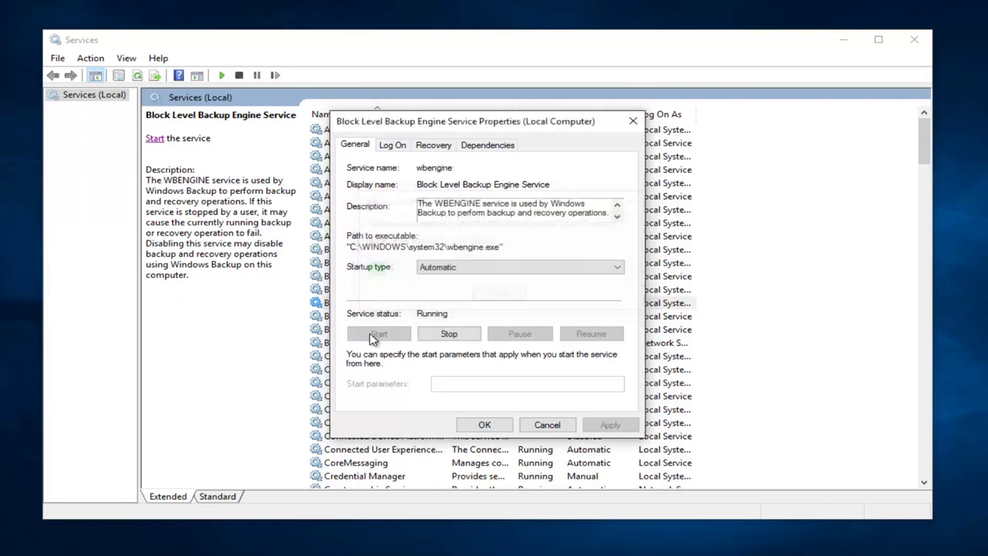
{"action": "left_click", "coordinate": [484, 425]}
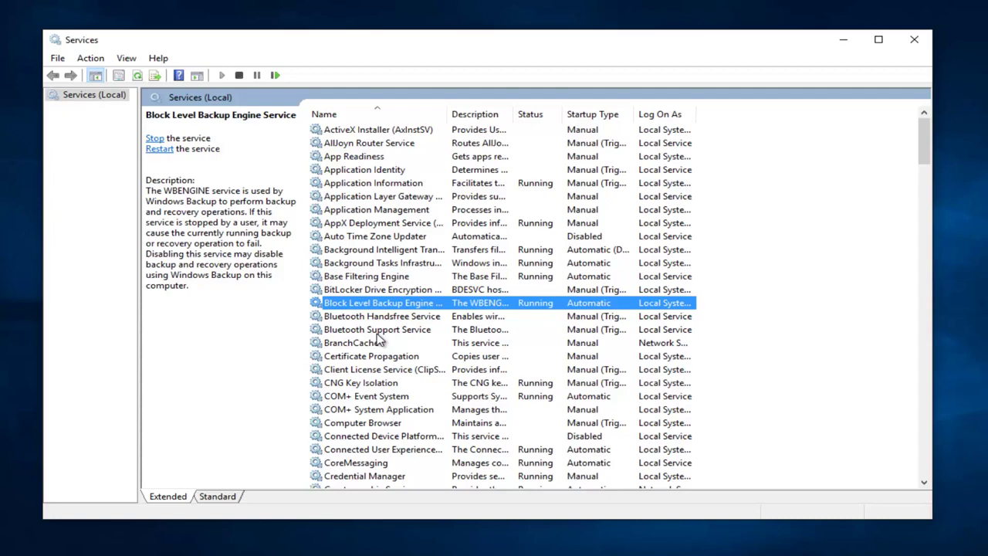
- Widen the Name column and check that Remote Procedure Call (RPC) is Automatic and Running
{"action": "scroll", "coordinate": [378, 340], "scroll_direction": "down", "scroll_amount": 11}
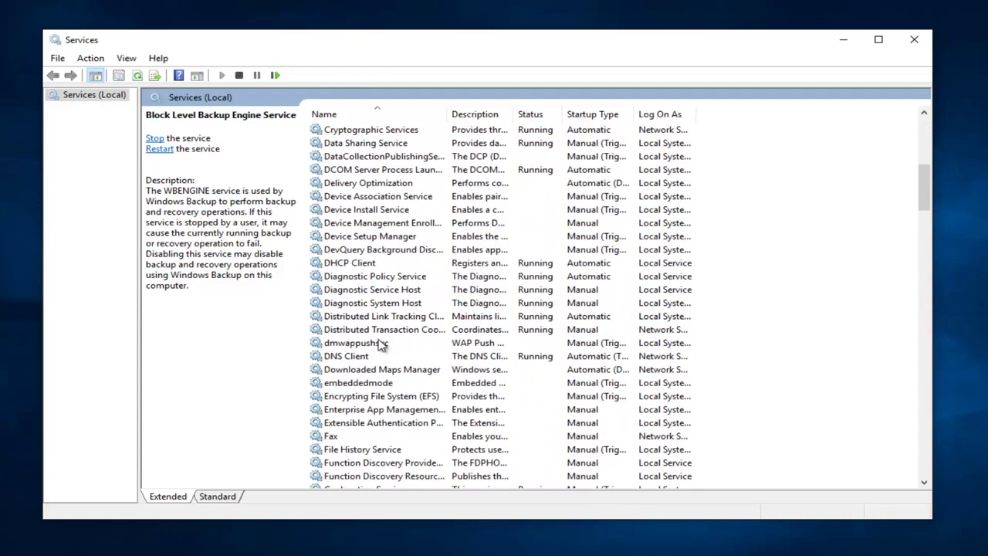
{"action": "scroll", "coordinate": [379, 339], "scroll_direction": "down", "scroll_amount": 17}
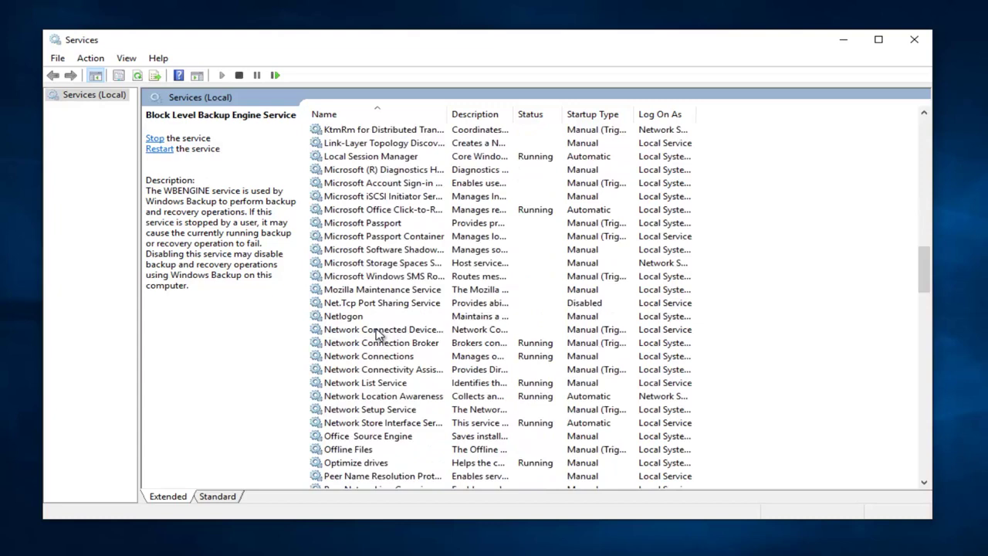
{"action": "scroll", "coordinate": [376, 333], "scroll_direction": "down", "scroll_amount": 4}
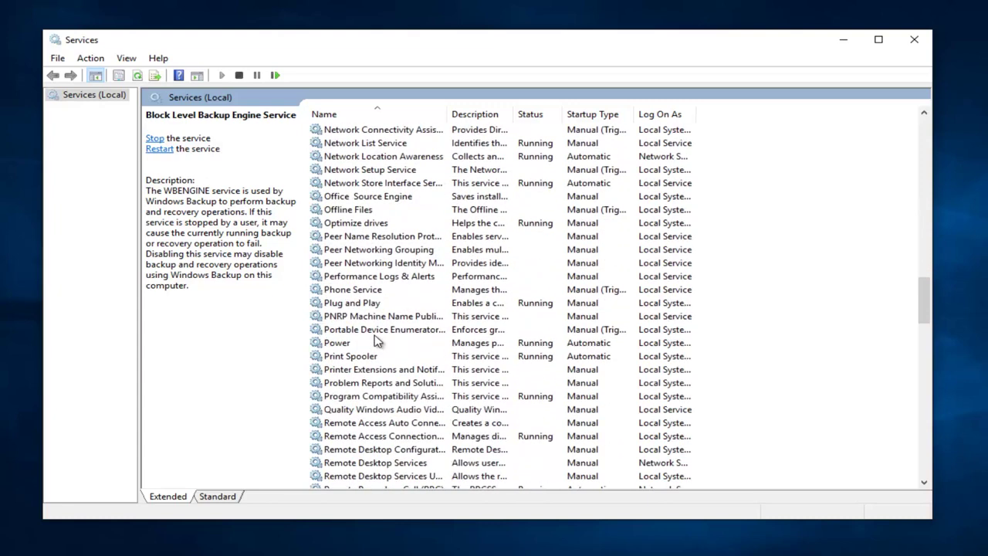
{"action": "left_click", "coordinate": [402, 411]}
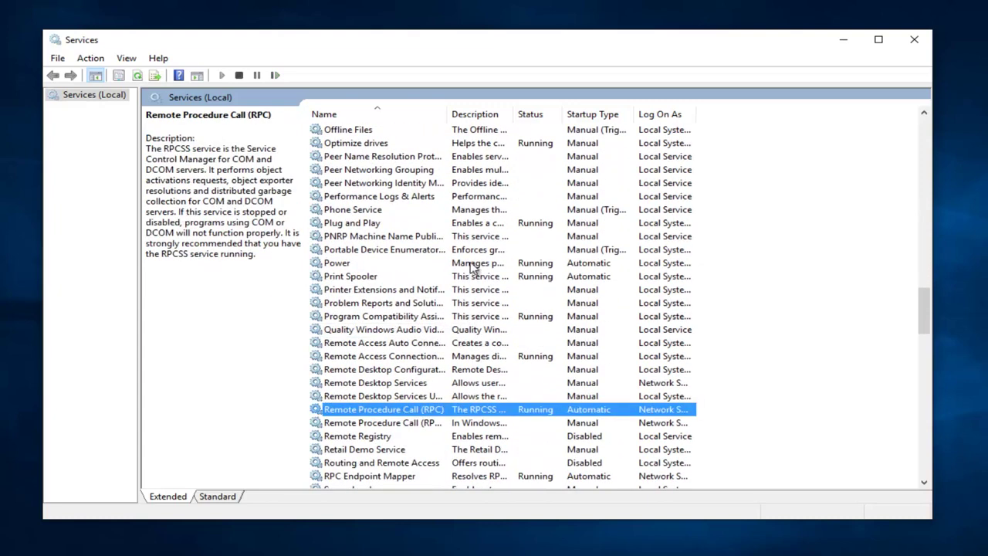
{"action": "left_click_drag", "start_coordinate": [450, 112], "coordinate": [483, 116]}
{"action": "left_click", "coordinate": [444, 424]}
{"action": "left_click", "coordinate": [381, 410]}
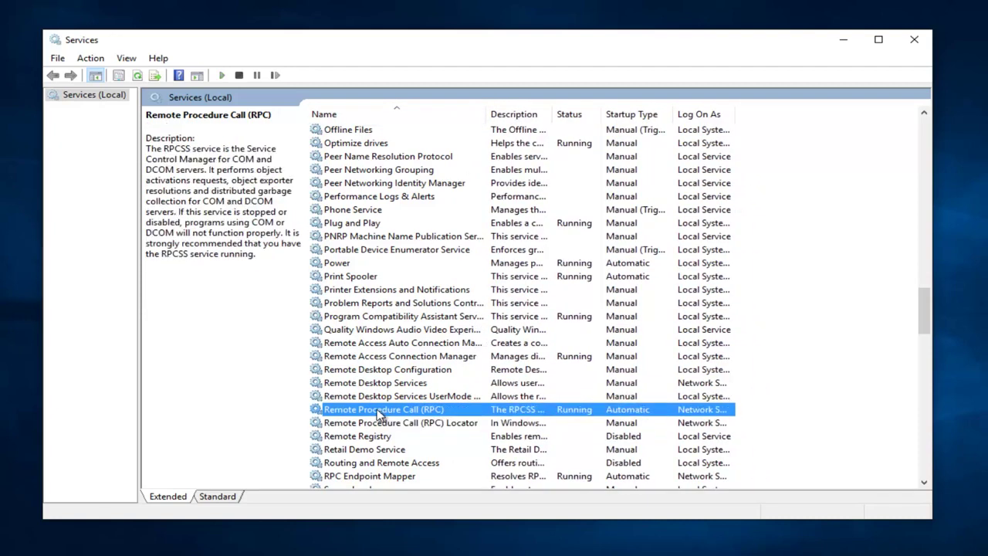
{"action": "right_click", "coordinate": [381, 413]}
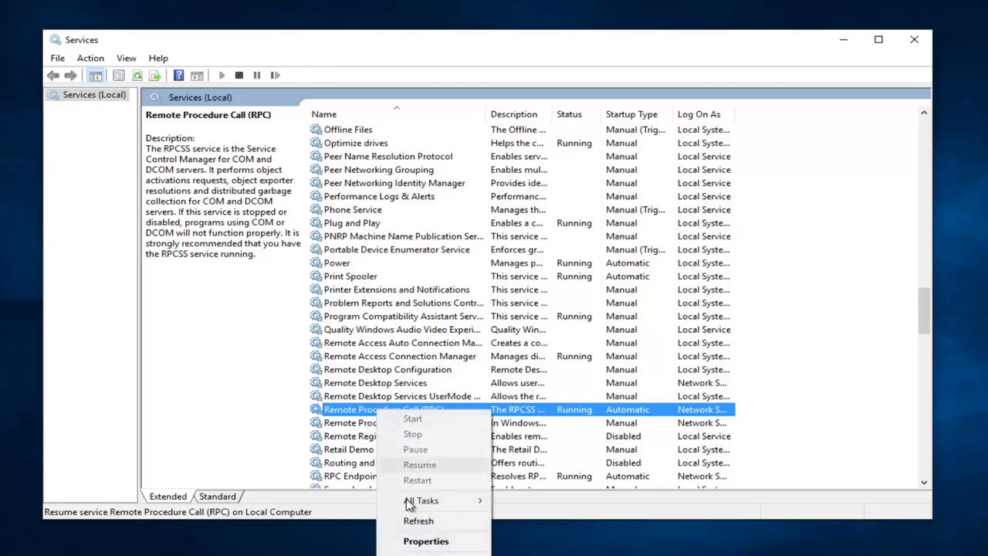
{"action": "left_click", "coordinate": [409, 542]}
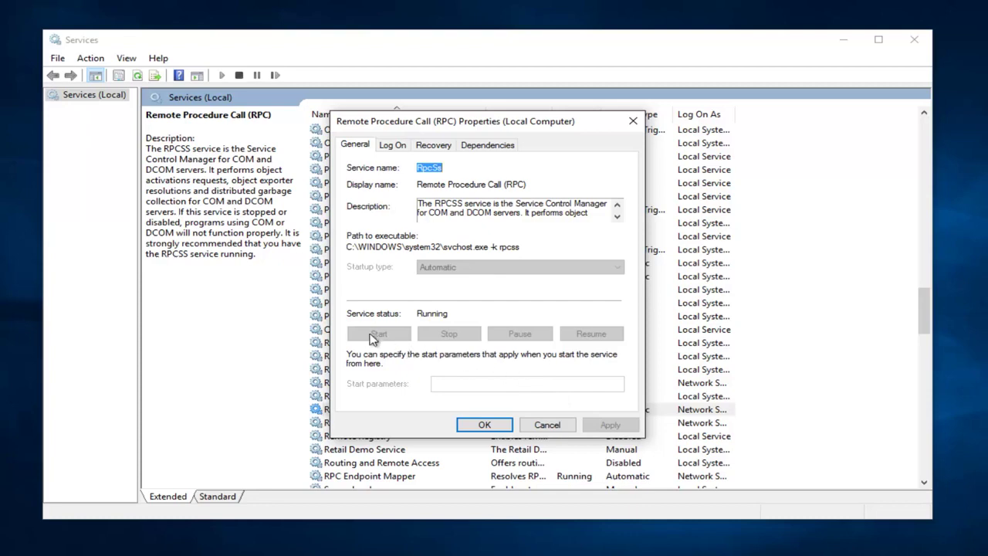
{"action": "left_click", "coordinate": [631, 122]}
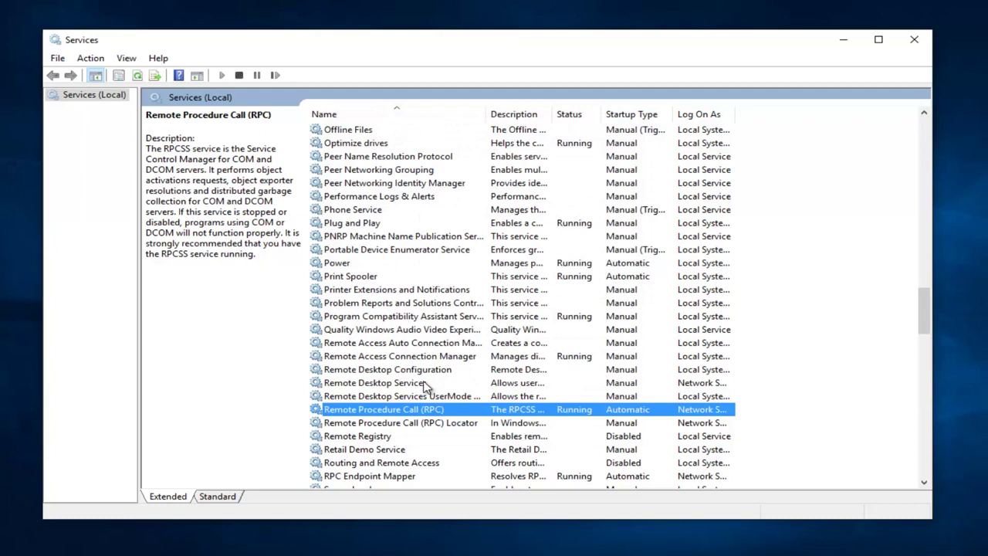
- Check the RPC Endpoint Mapper properties show Automatic startup and Running status
{"action": "scroll", "coordinate": [423, 386], "scroll_direction": "down", "scroll_amount": 1}
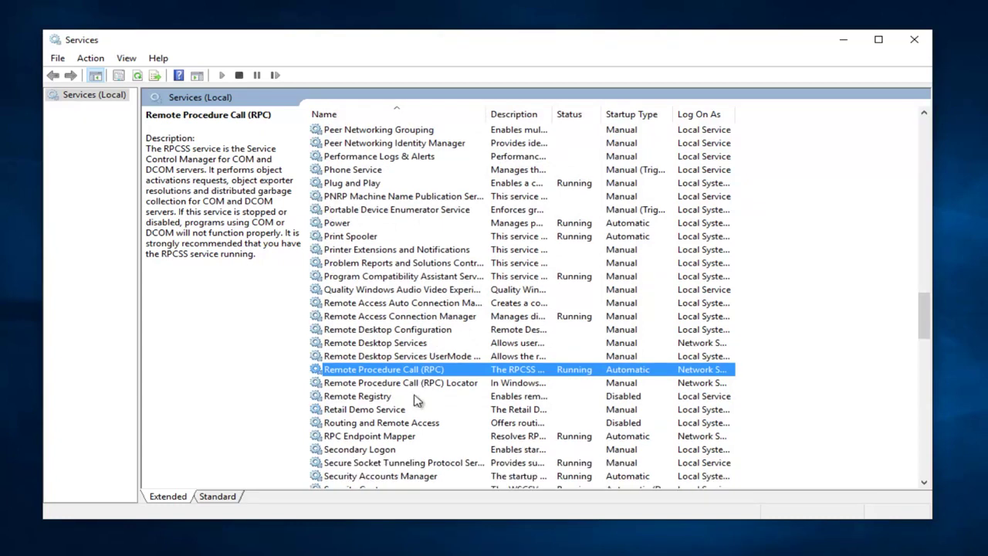
{"action": "left_click", "coordinate": [381, 437]}
{"action": "right_click", "coordinate": [369, 440]}
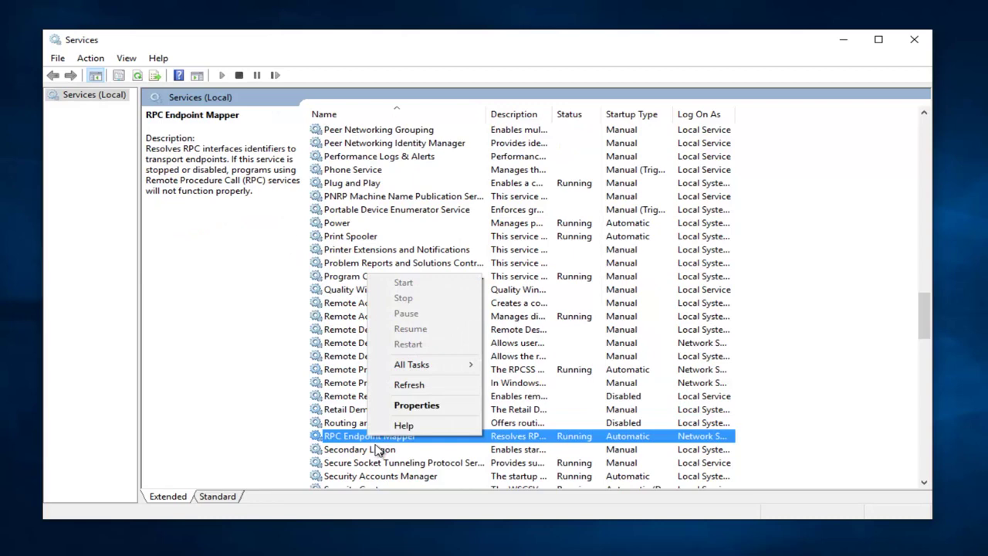
{"action": "left_click", "coordinate": [403, 406]}
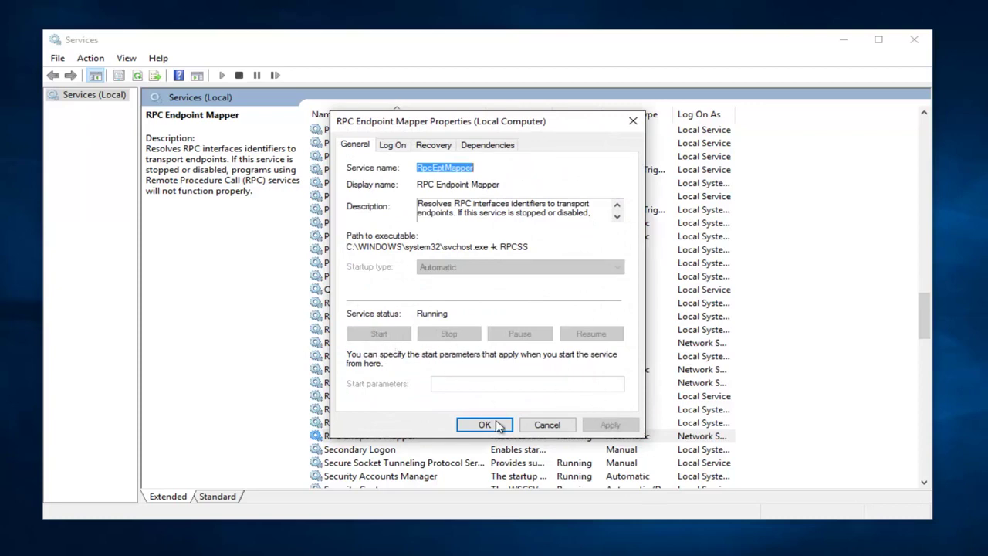
{"action": "left_click", "coordinate": [631, 124]}
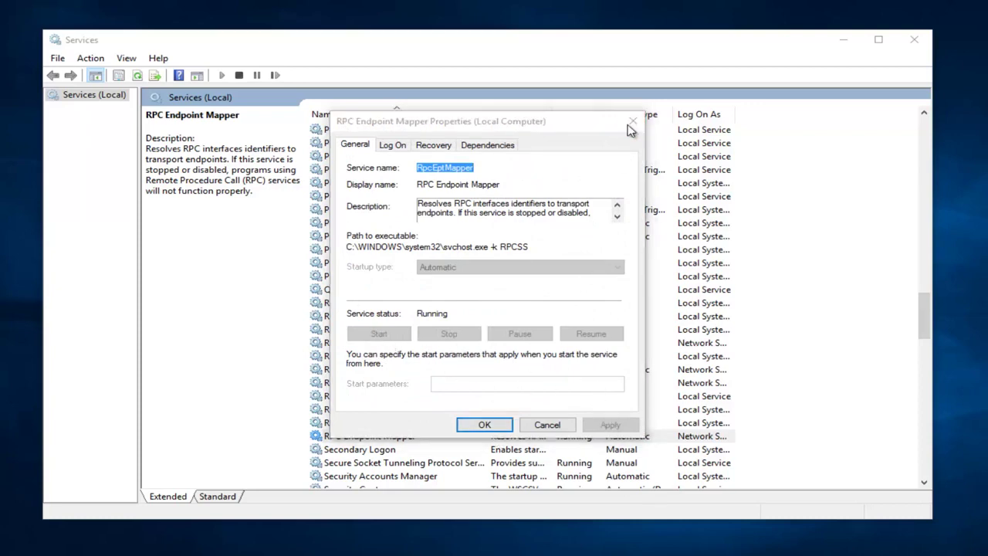
- Find the Windows Backup service and open its properties
{"action": "scroll", "coordinate": [441, 352], "scroll_direction": "down", "scroll_amount": 10}
{"action": "scroll", "coordinate": [441, 349], "scroll_direction": "down", "scroll_amount": 9}
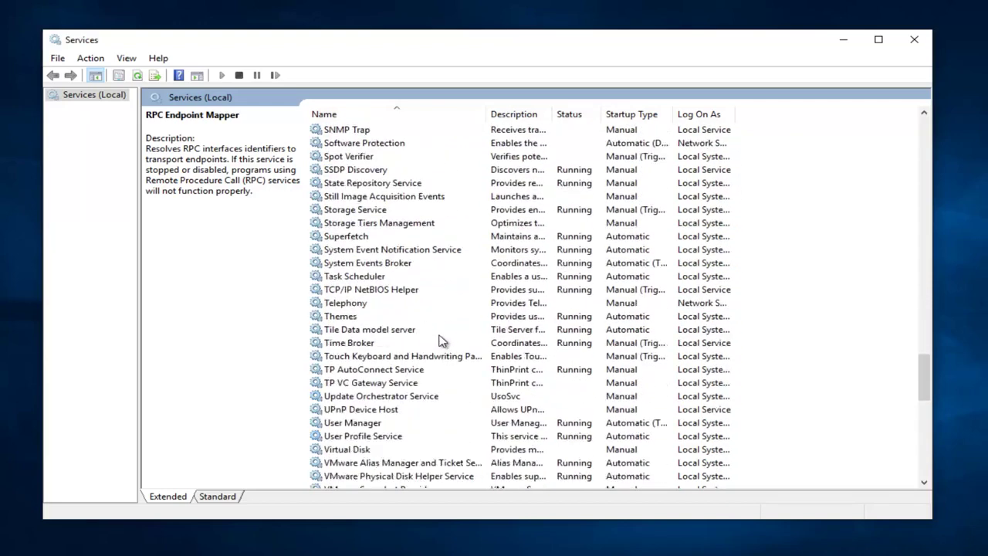
{"action": "scroll", "coordinate": [437, 337], "scroll_direction": "down", "scroll_amount": 8}
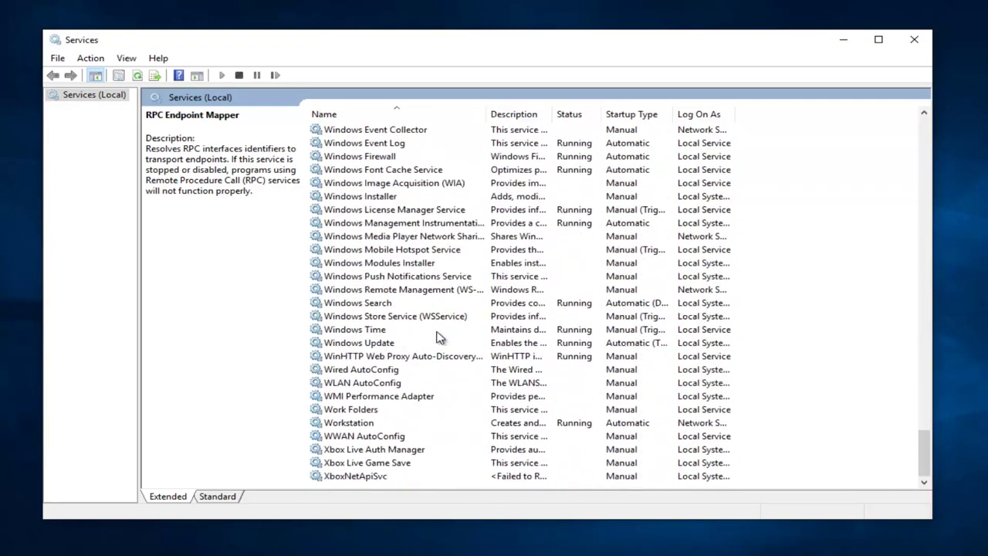
{"action": "scroll", "coordinate": [378, 343], "scroll_direction": "up", "scroll_amount": 2}
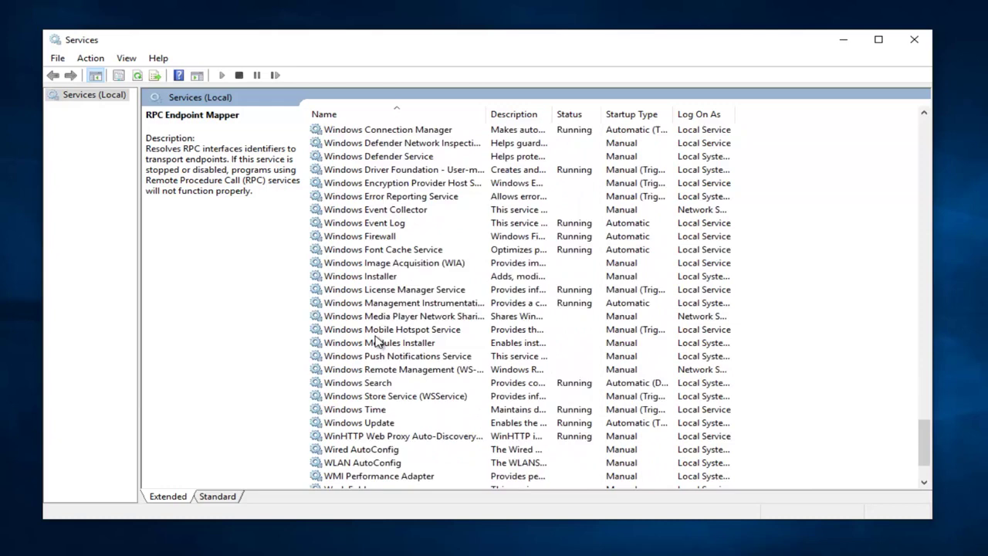
{"action": "scroll", "coordinate": [376, 343], "scroll_direction": "up", "scroll_amount": 3}
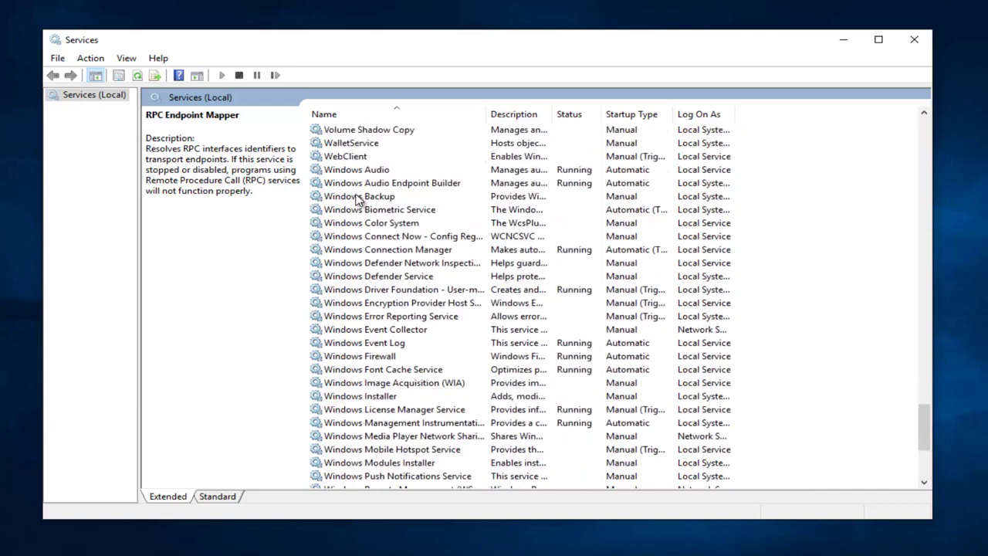
{"action": "left_click", "coordinate": [358, 199]}
{"action": "right_click", "coordinate": [352, 201]}
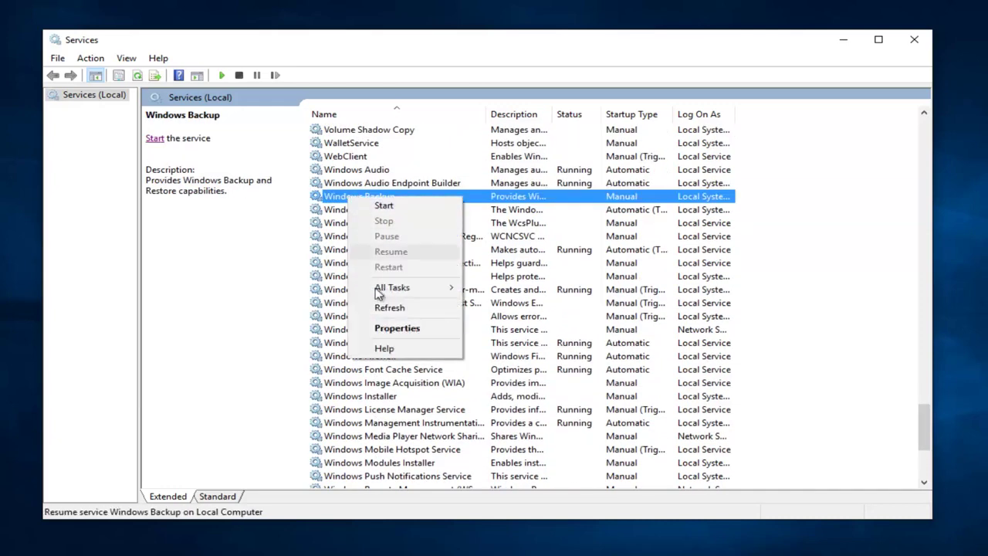
{"action": "left_click", "coordinate": [391, 328]}
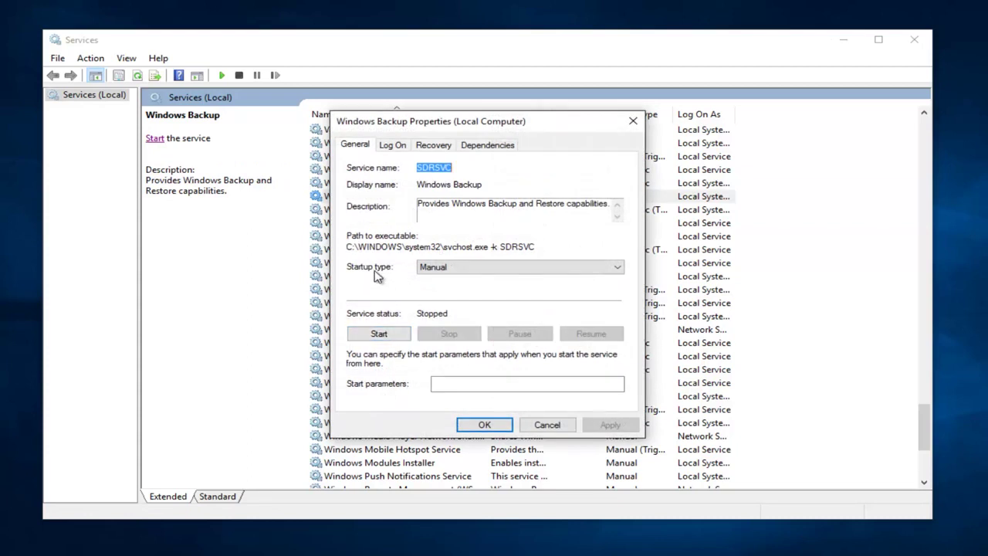
- Set Windows Backup to Automatic startup, start it, and close Services
{"action": "left_click", "coordinate": [453, 270]}
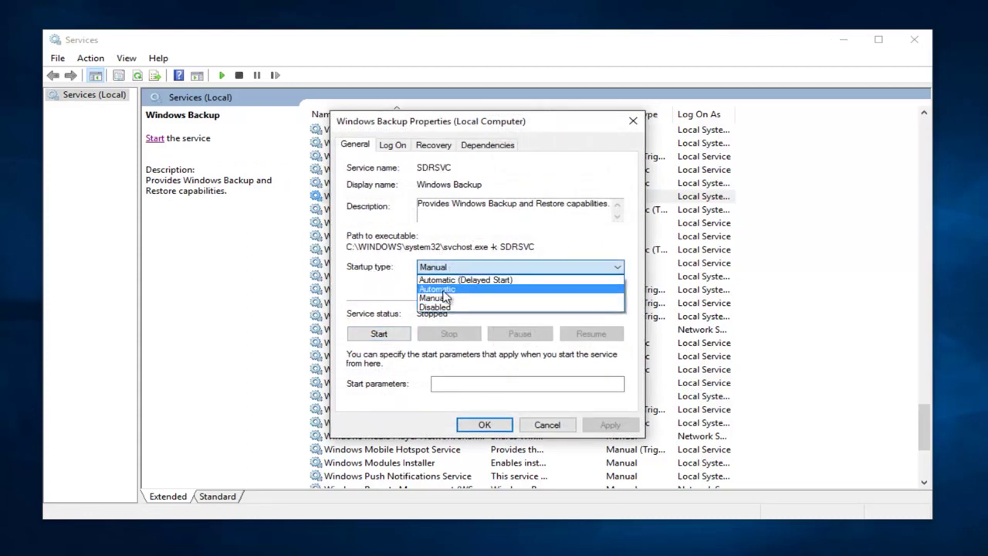
{"action": "left_click", "coordinate": [445, 291]}
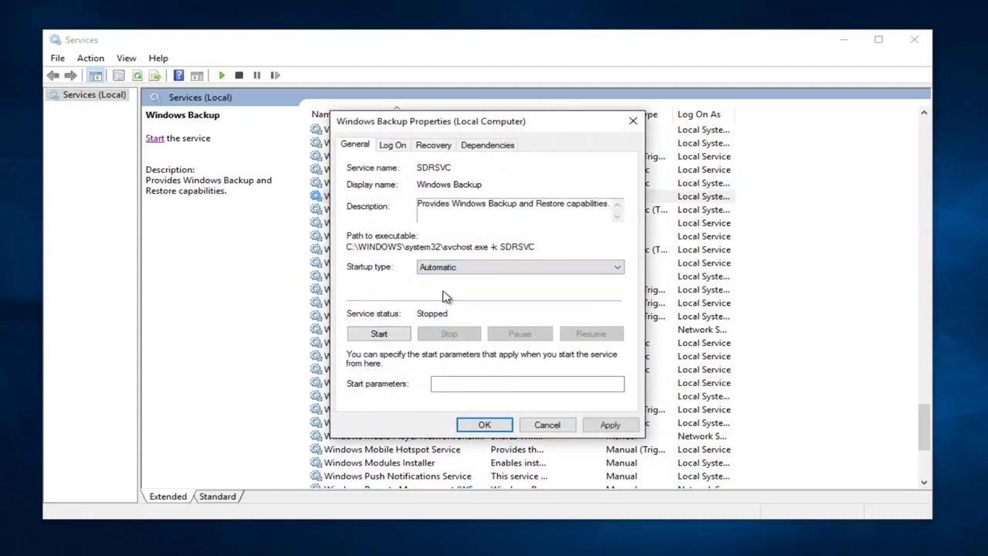
{"action": "left_click", "coordinate": [603, 429]}
{"action": "left_click", "coordinate": [379, 336]}
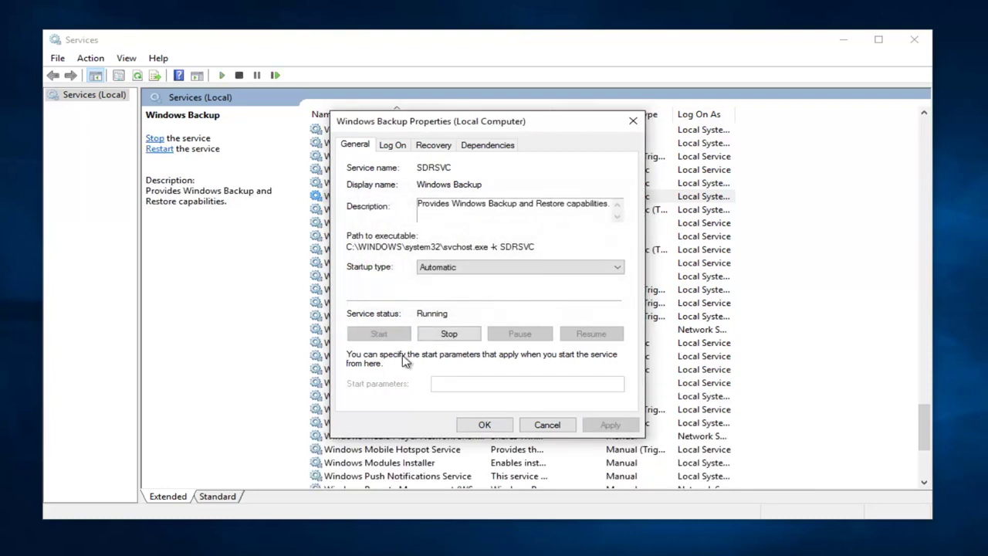
{"action": "left_click", "coordinate": [471, 426]}
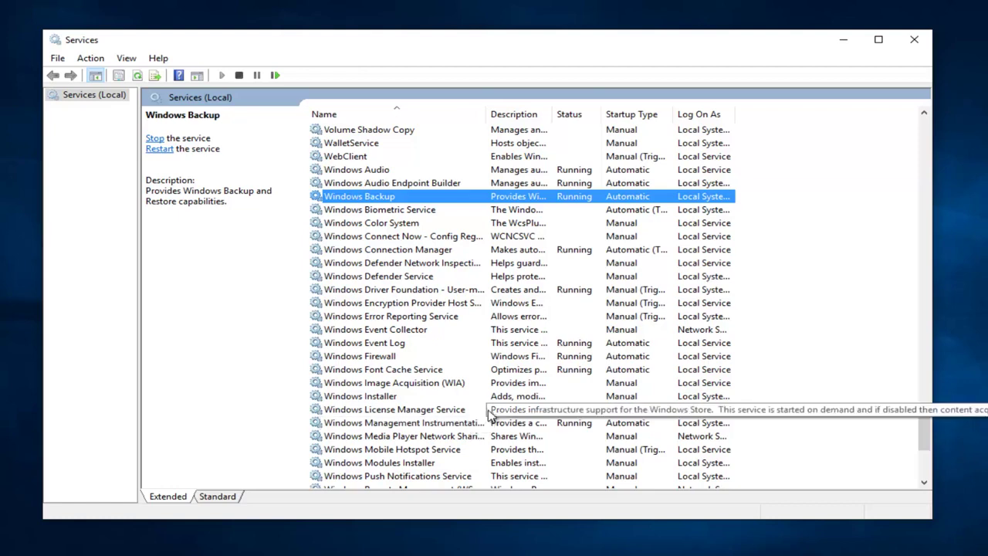
{"action": "left_click", "coordinate": [912, 41]}
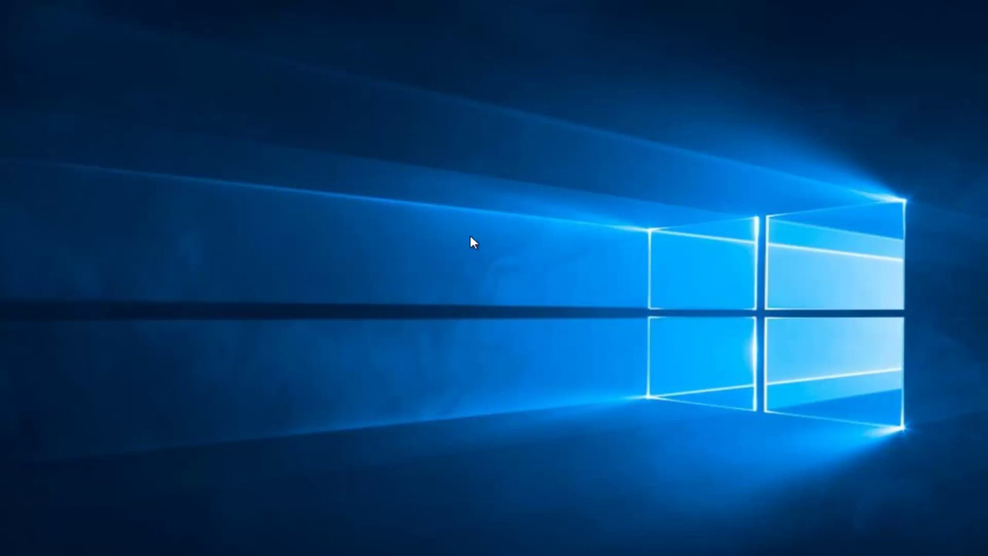
- Search 'explorer' from the Start menu and launch File Explorer
{"action": "key", "text": "super"}
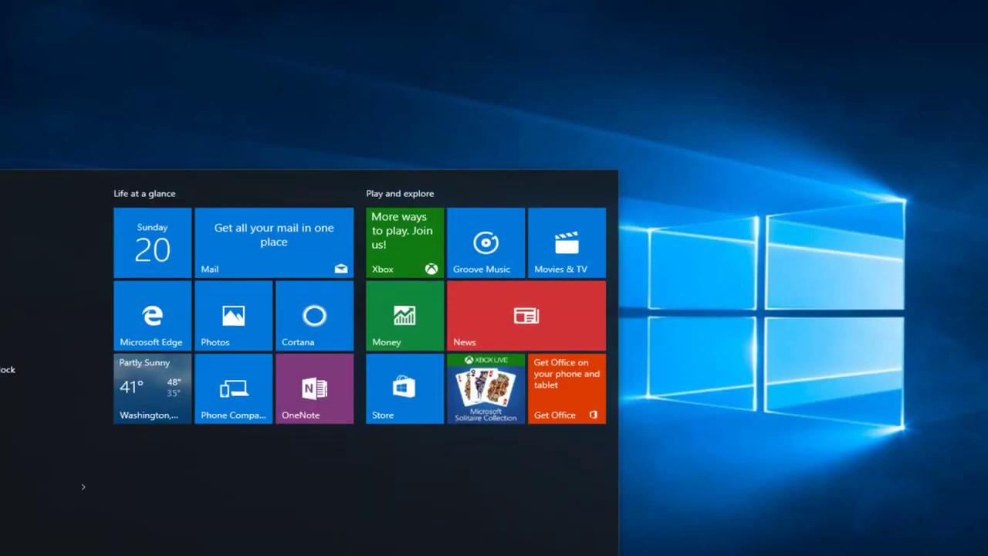
{"action": "type", "text": "explore"}
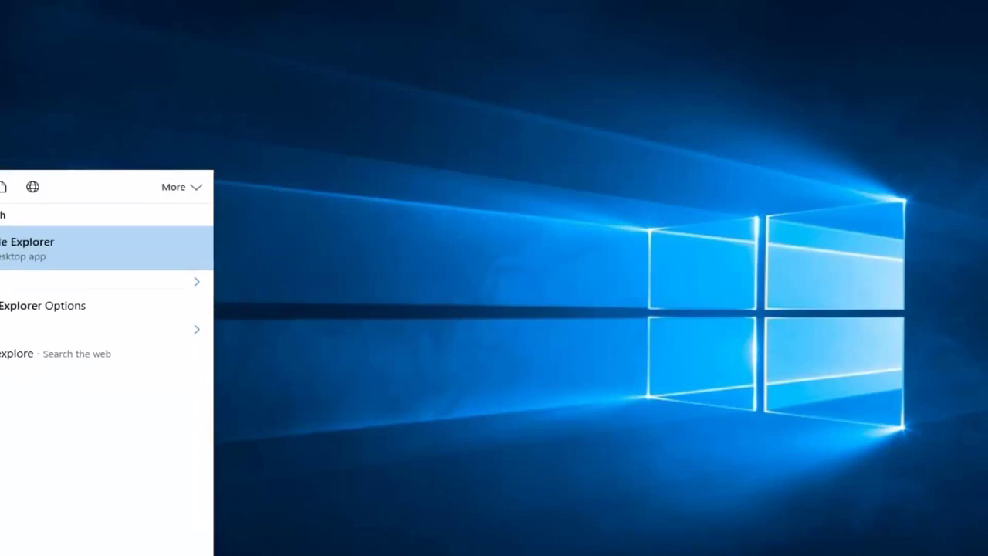
{"action": "type", "text": "r"}
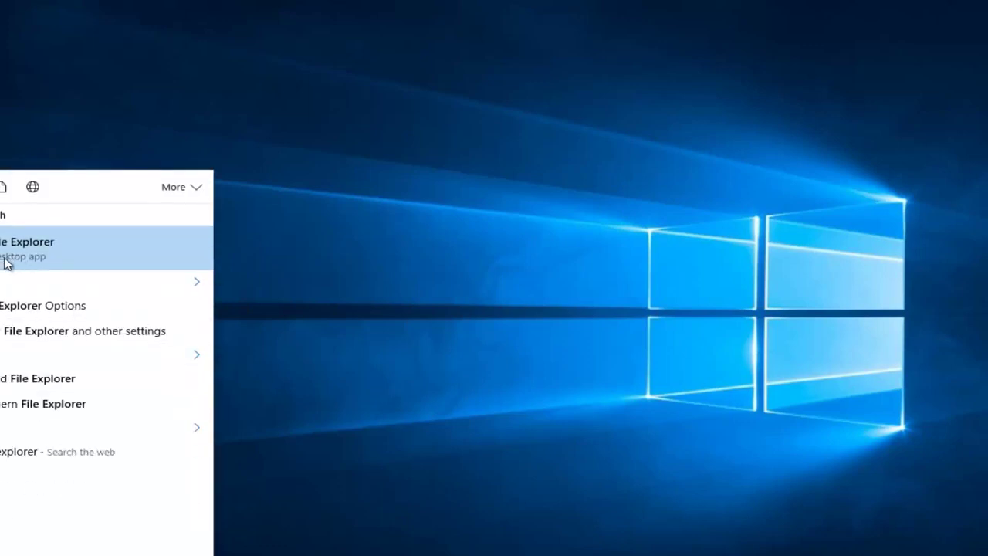
{"action": "left_click", "coordinate": [33, 258]}
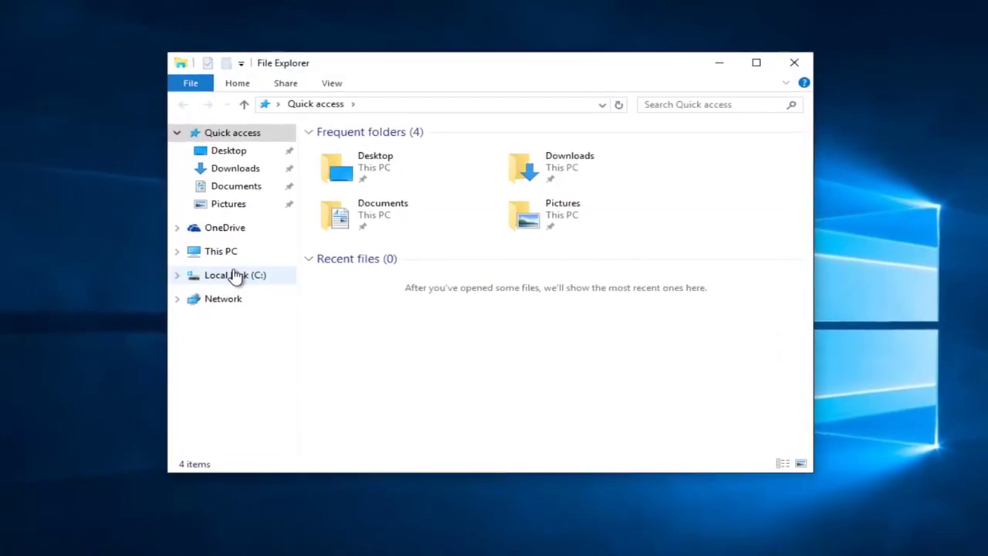
- Open Local Disk (C:) properties and run Check under Error checking on the Tools tab
{"action": "left_click", "coordinate": [240, 278]}
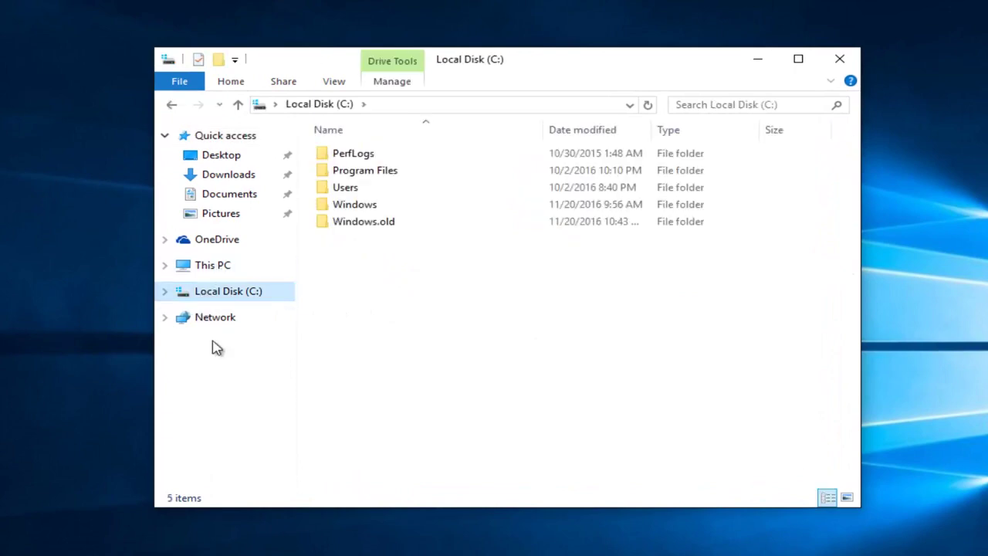
{"action": "left_click", "coordinate": [199, 292]}
{"action": "right_click", "coordinate": [200, 290]}
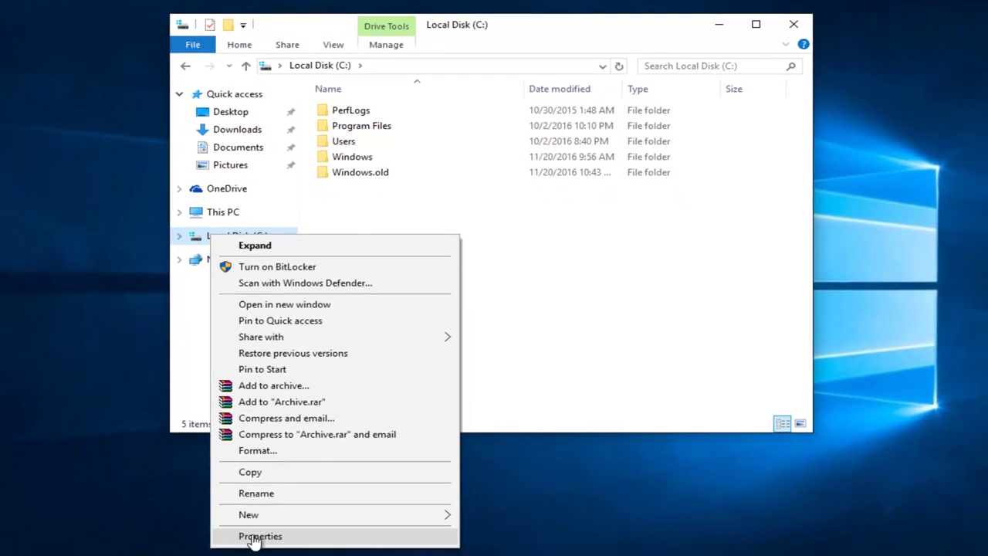
{"action": "left_click", "coordinate": [252, 536]}
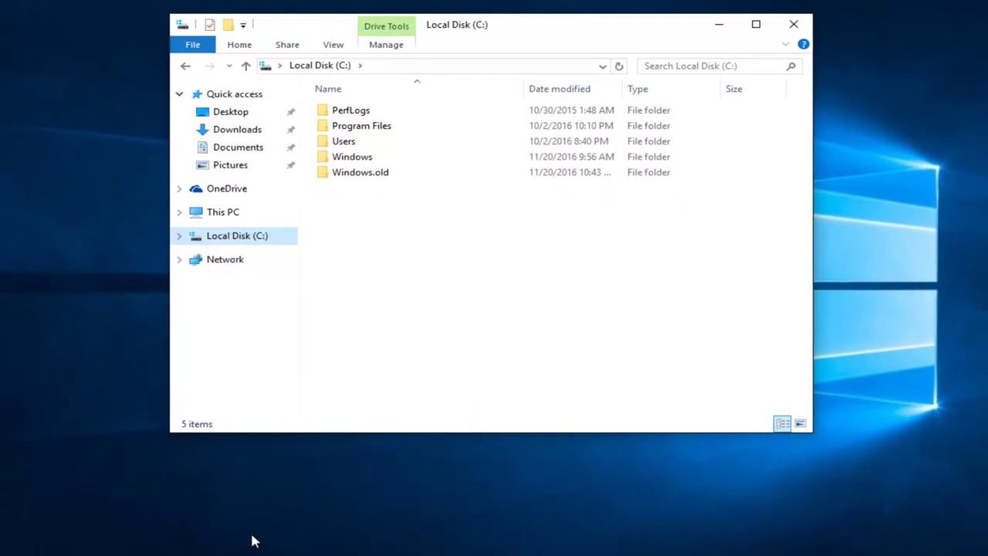
{"action": "left_click", "coordinate": [730, 26]}
{"action": "left_click_drag", "start_coordinate": [327, 194], "coordinate": [423, 71]}
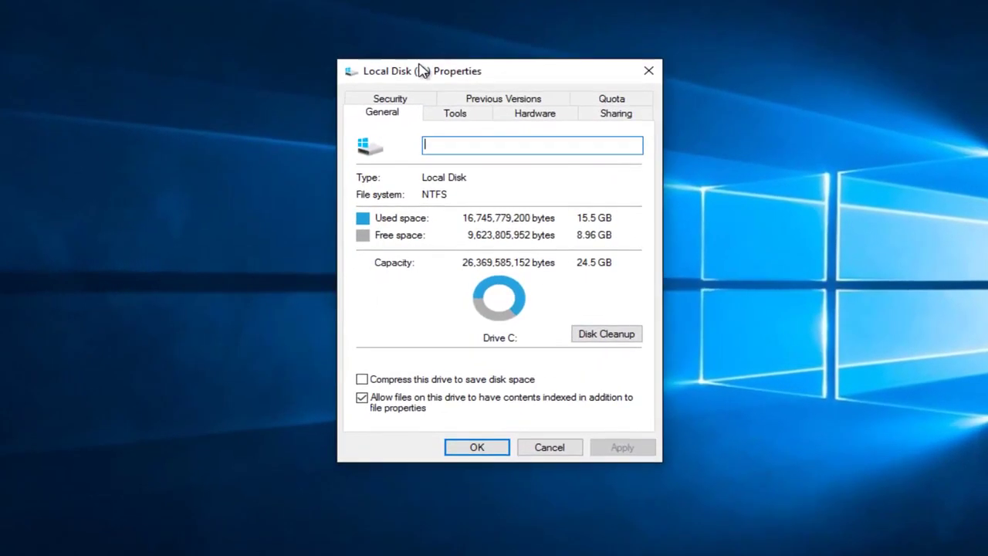
{"action": "left_click", "coordinate": [452, 120]}
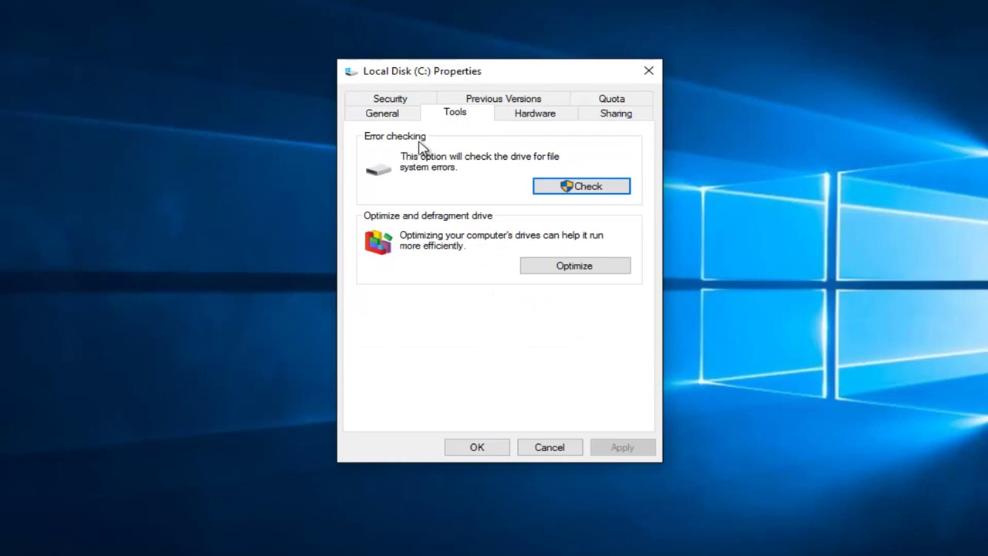
{"action": "left_click", "coordinate": [568, 186]}
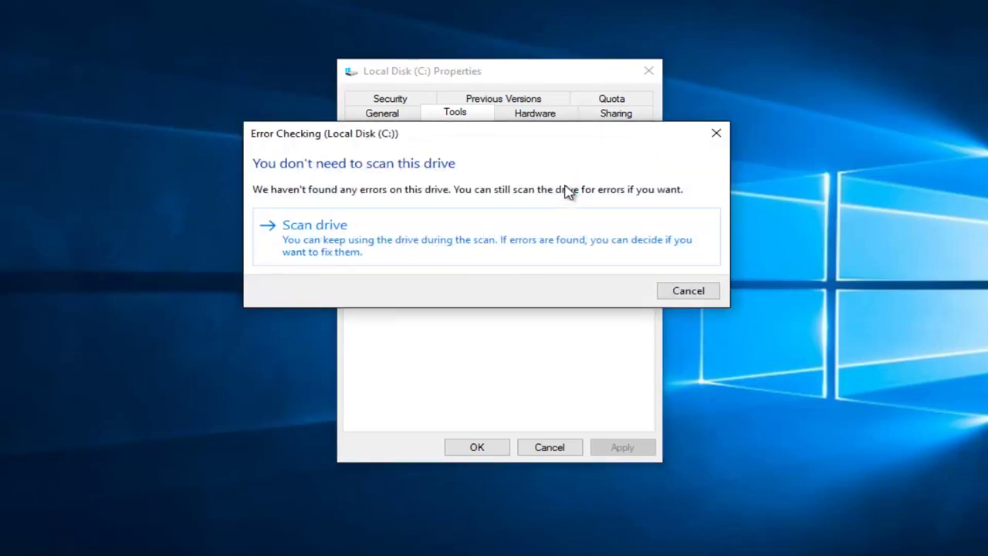
- Start scanning Local Disk (C:) for errors with Scan drive
{"action": "left_click", "coordinate": [394, 250]}
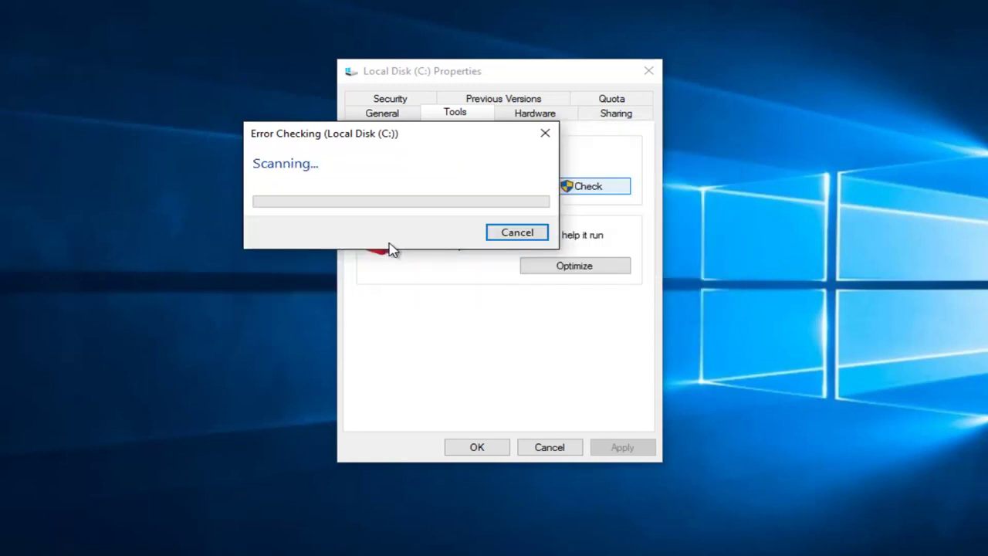